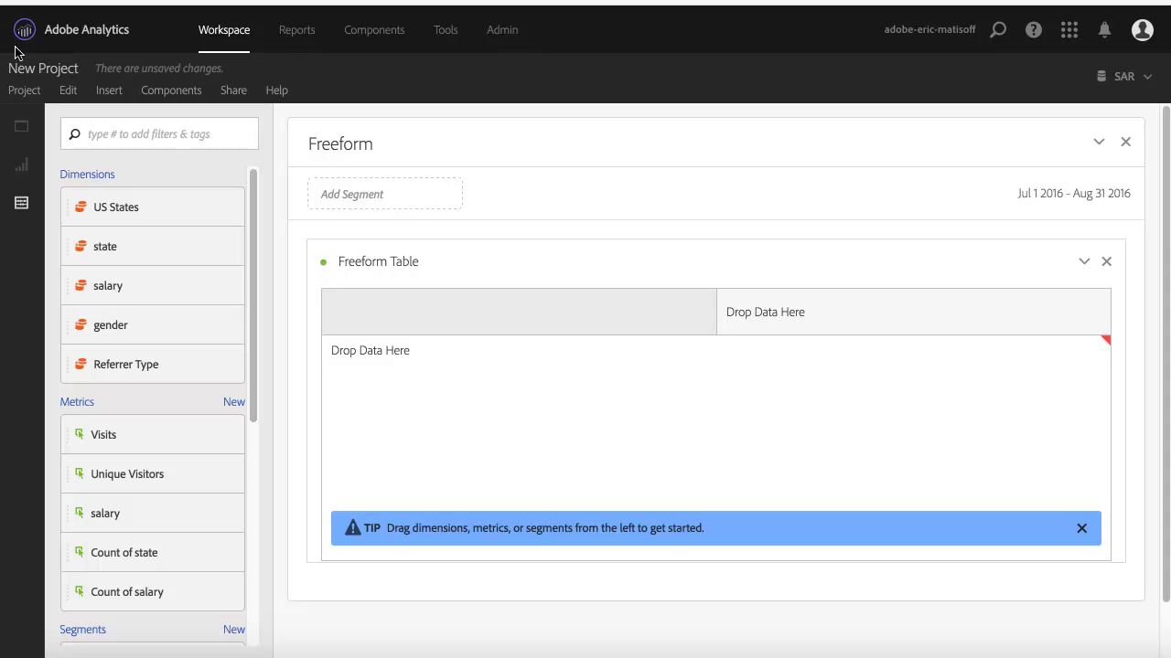
# Build a trial table with Referrer Type rows plus Visits and Unique Visitors columns.
pyautogui.click(20, 133)
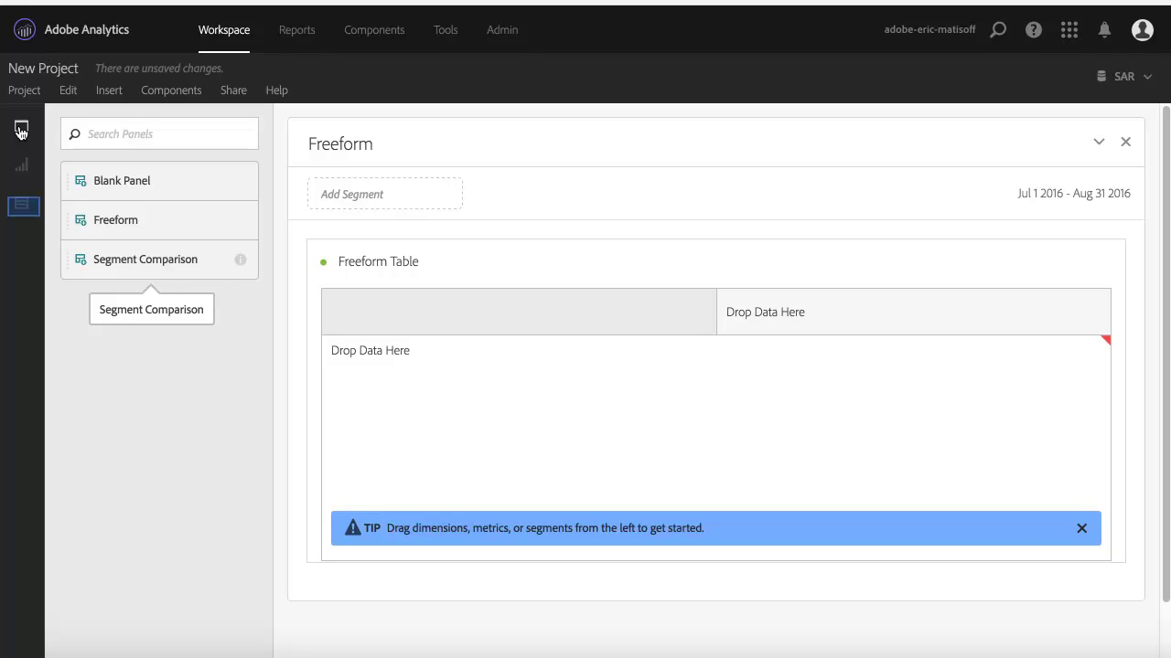
pyautogui.click(22, 205)
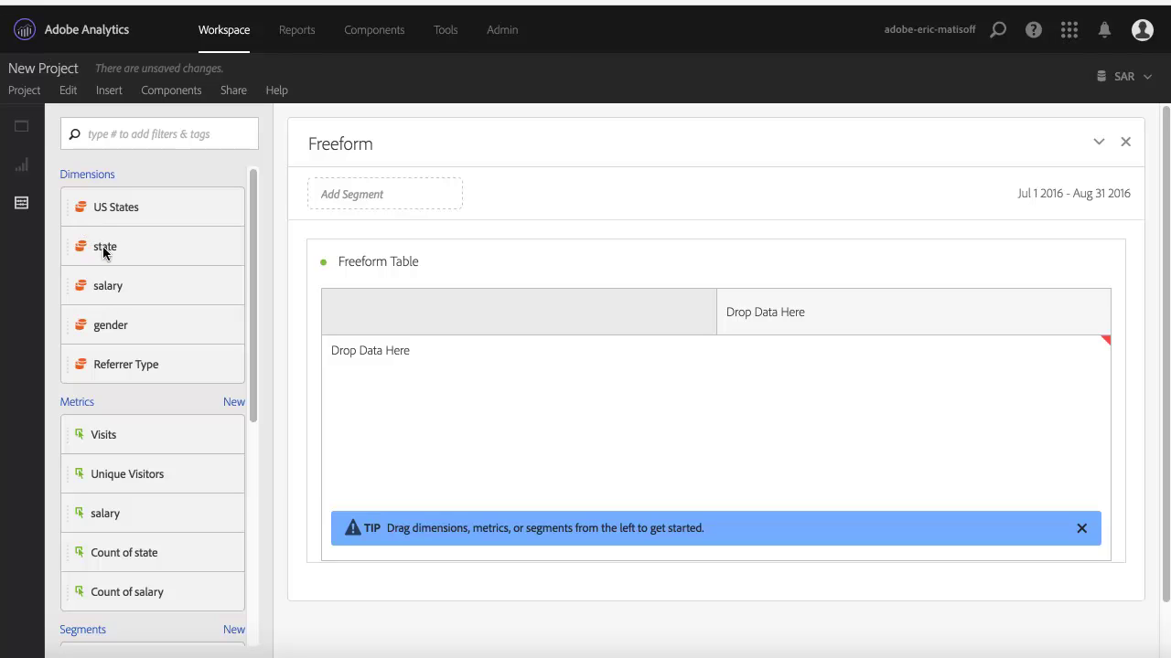
pyautogui.moveTo(128, 368); pyautogui.dragTo(474, 402)
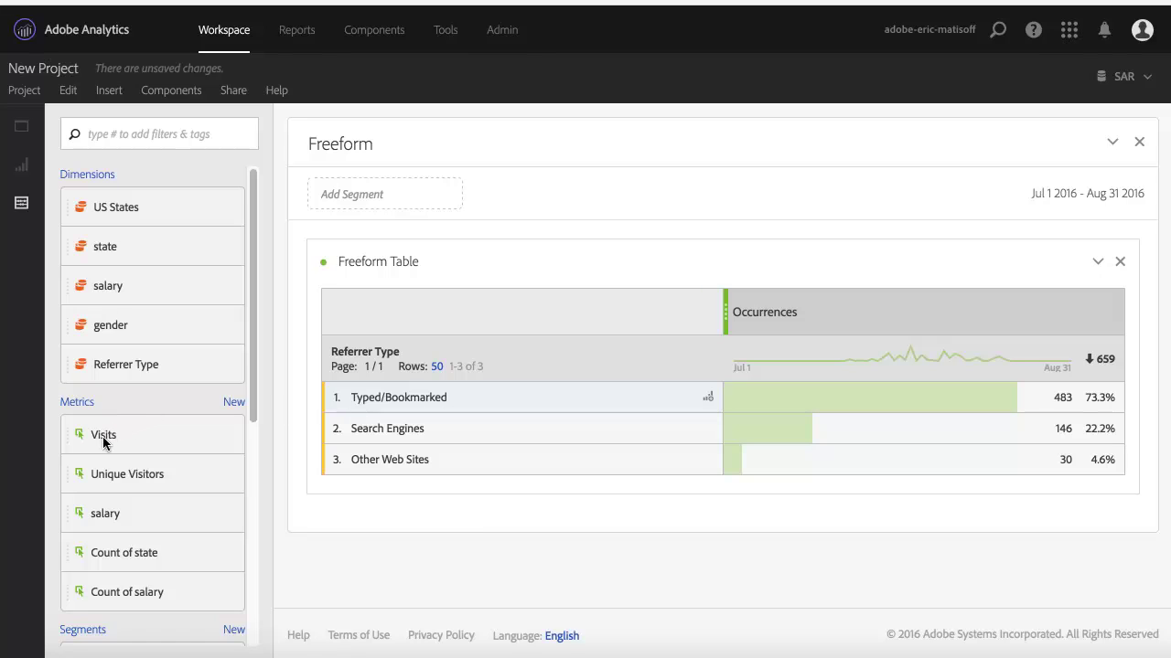
pyautogui.moveTo(103, 436); pyautogui.dragTo(723, 320)
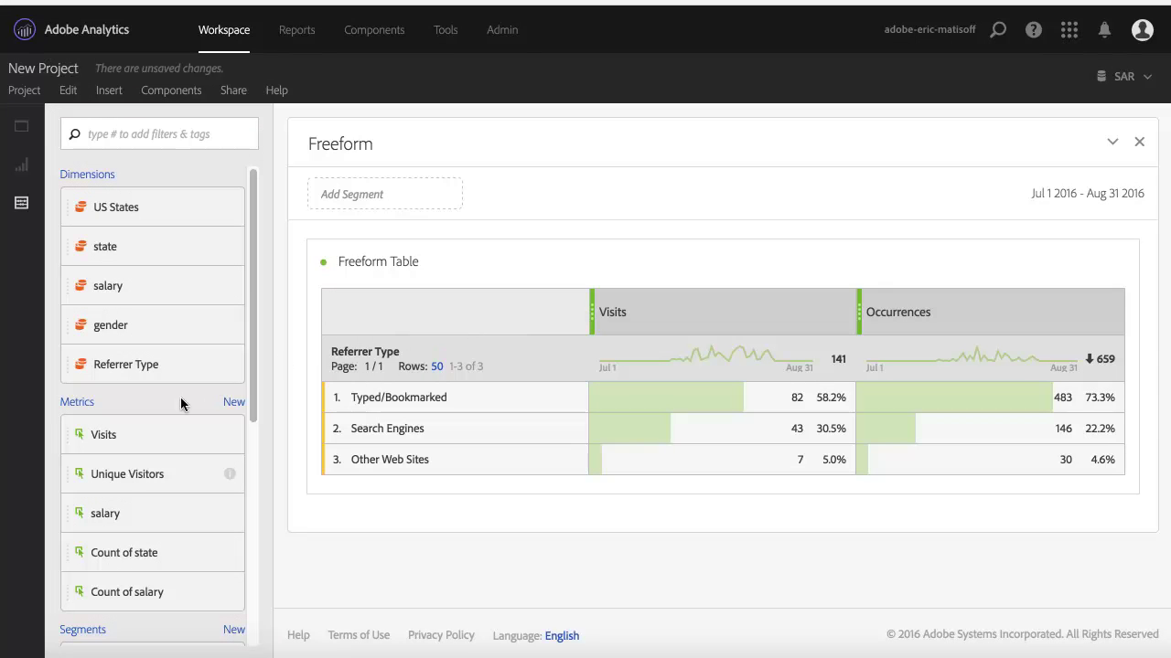
pyautogui.moveTo(129, 481); pyautogui.dragTo(604, 312)
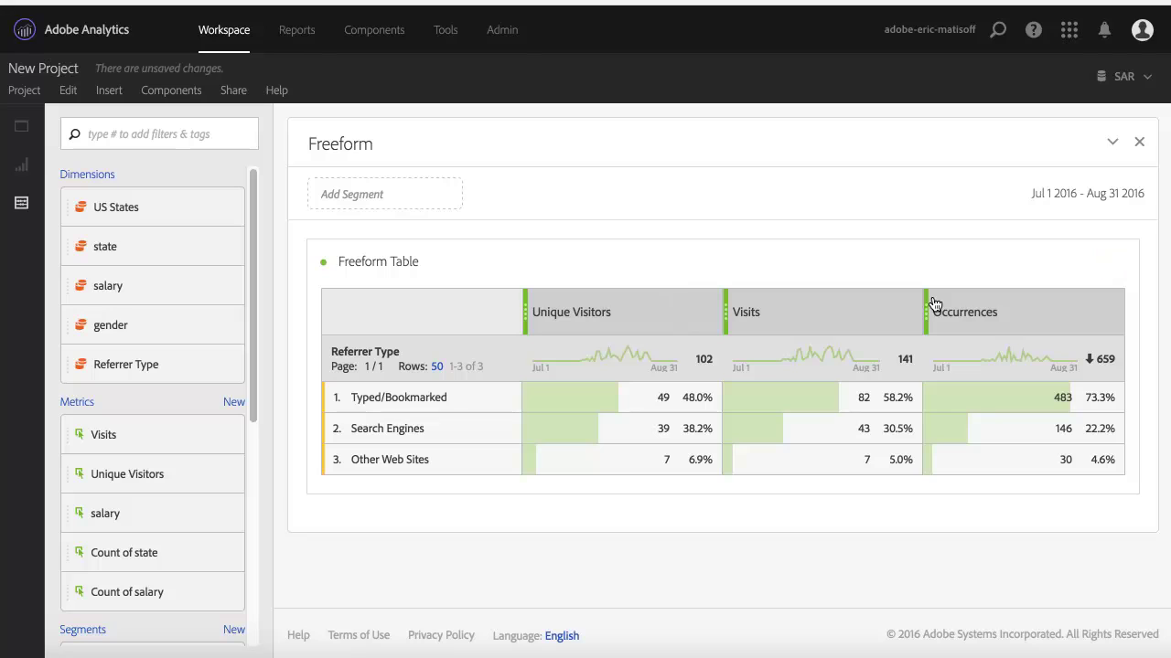
# Replace the trial table with a new freeform table using Referrer Type as rows.
pyautogui.click(1121, 271)
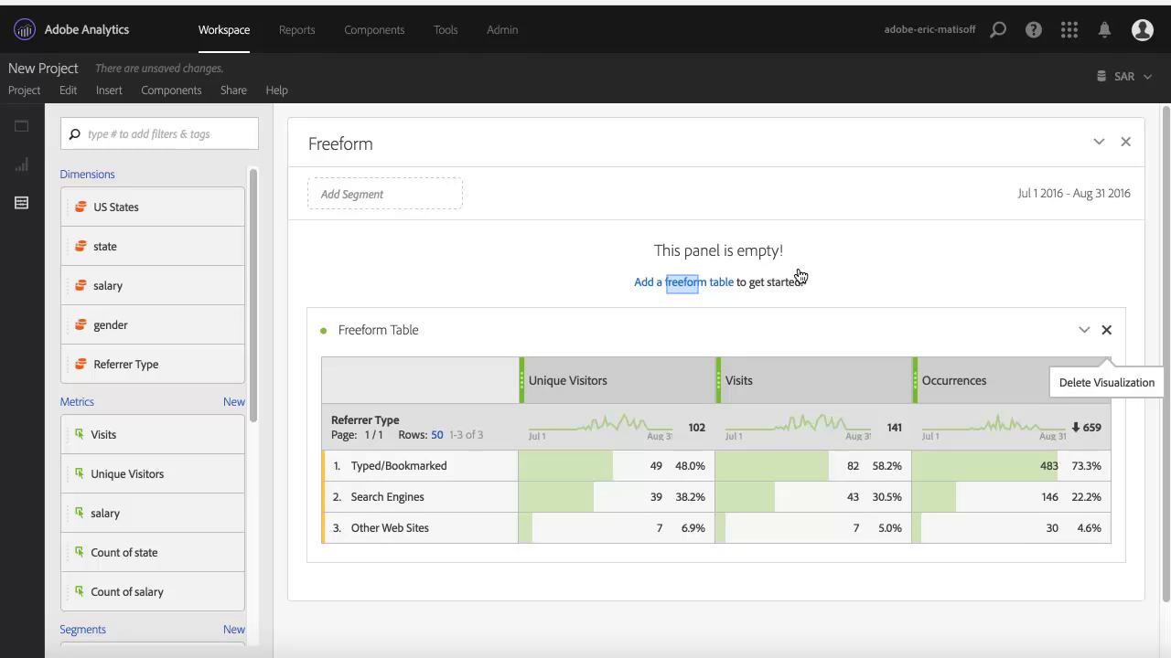
pyautogui.click(683, 285)
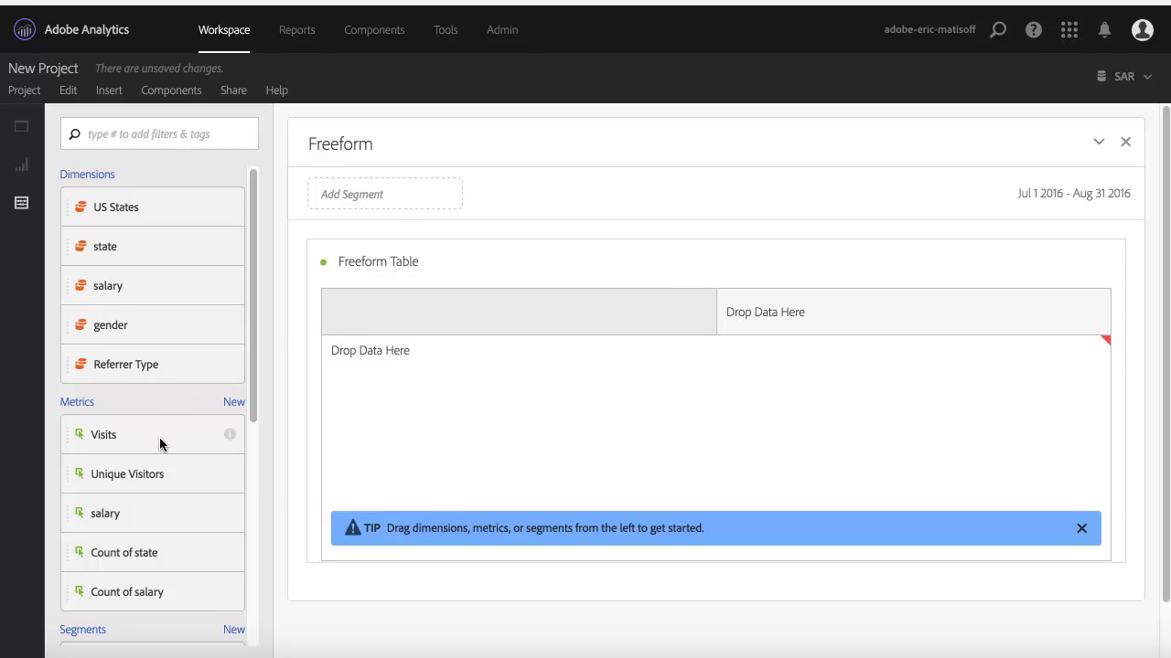
pyautogui.scroll(-2, 158, 442)
pyautogui.scroll(-1, 159, 444)
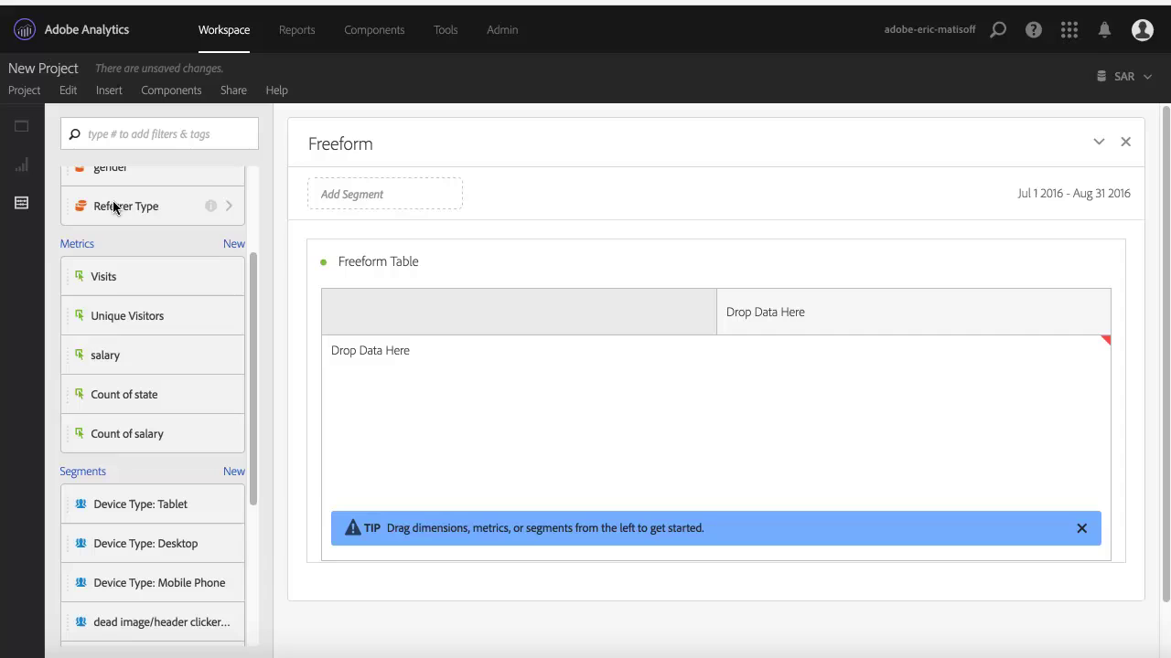
pyautogui.moveTo(113, 201); pyautogui.dragTo(474, 366)
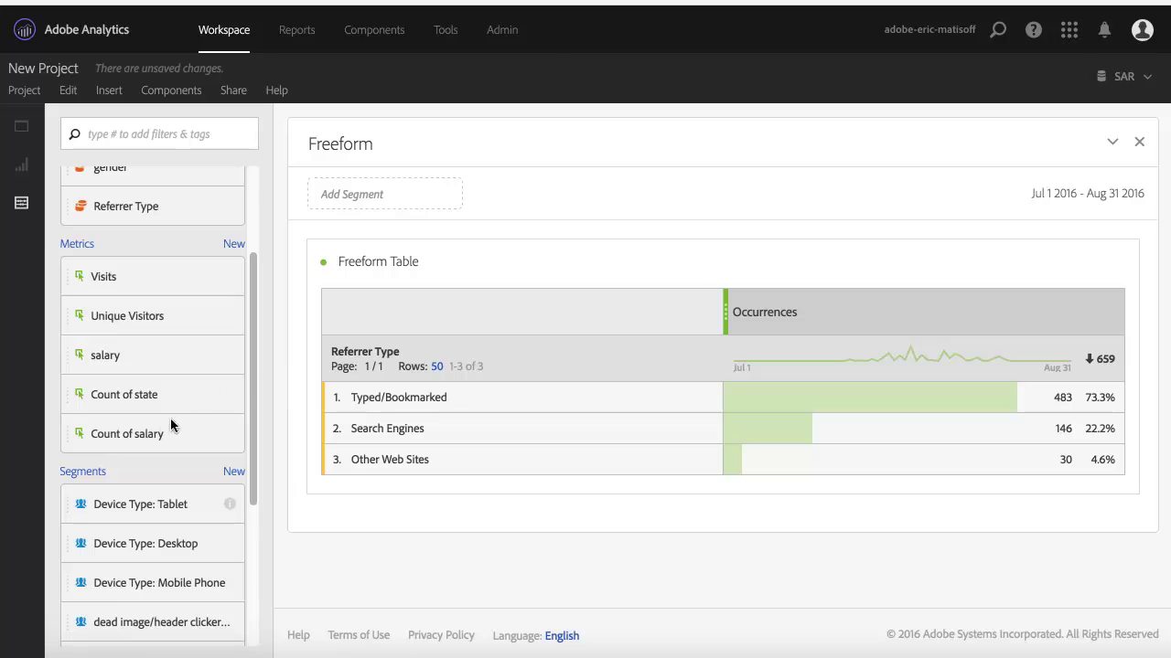
# Try the Device Type: Tablet, then Device Type: Desktop panel filters, removing each afterwards.
pyautogui.scroll(-1, 134, 494)
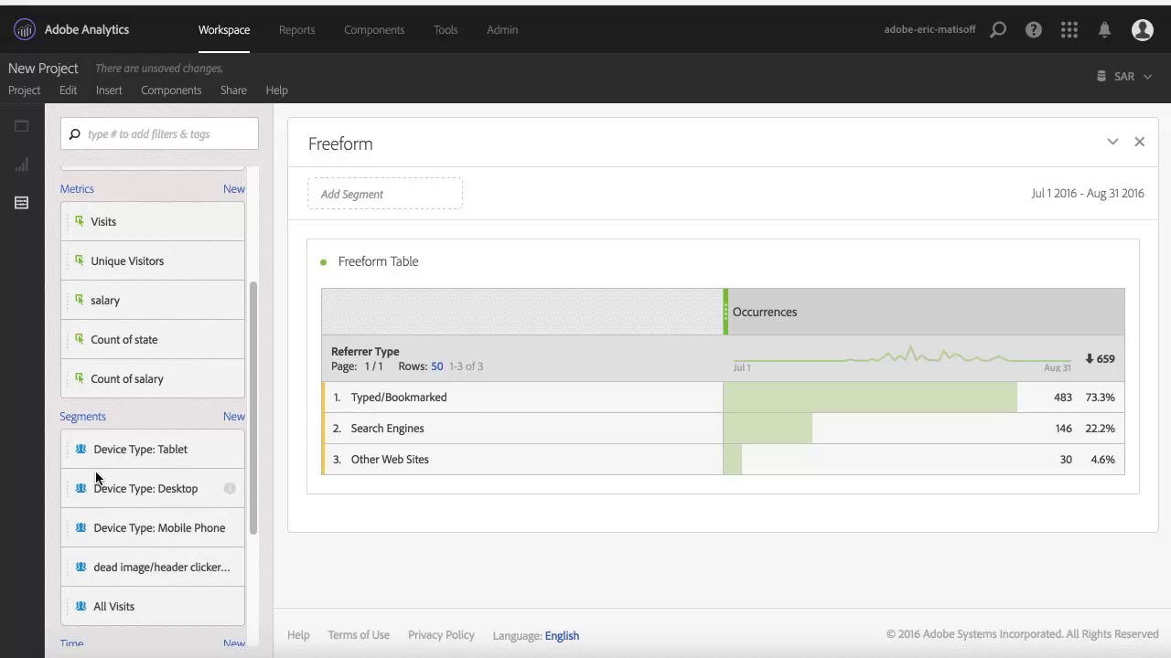
pyautogui.moveTo(140, 450); pyautogui.dragTo(473, 190)
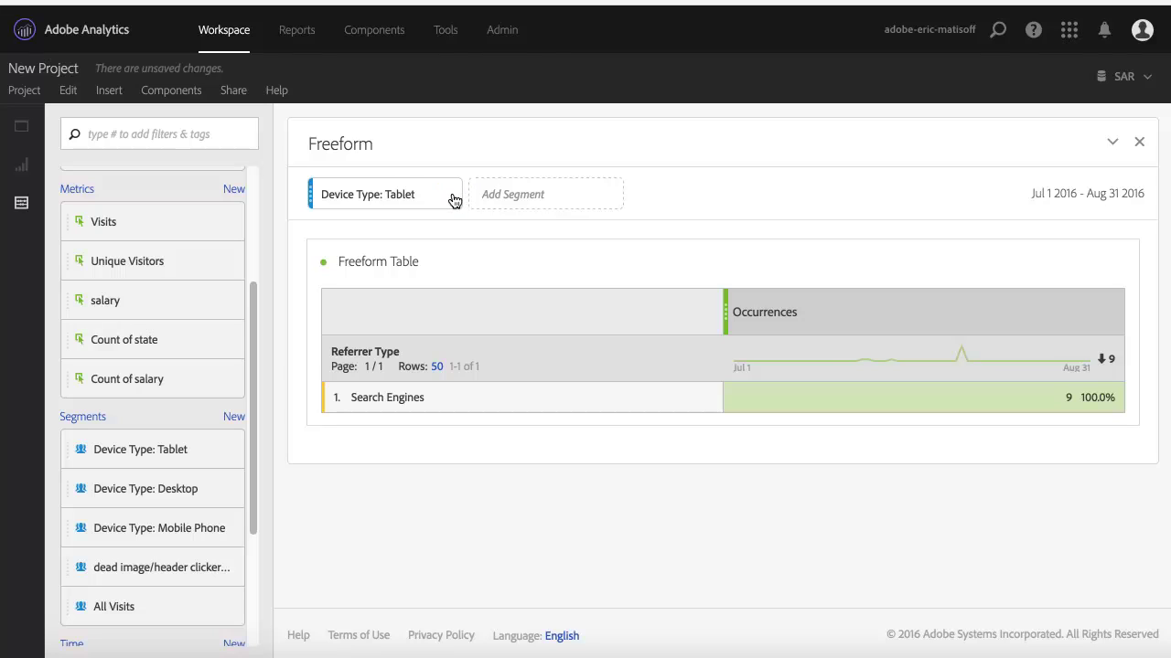
pyautogui.click(451, 196)
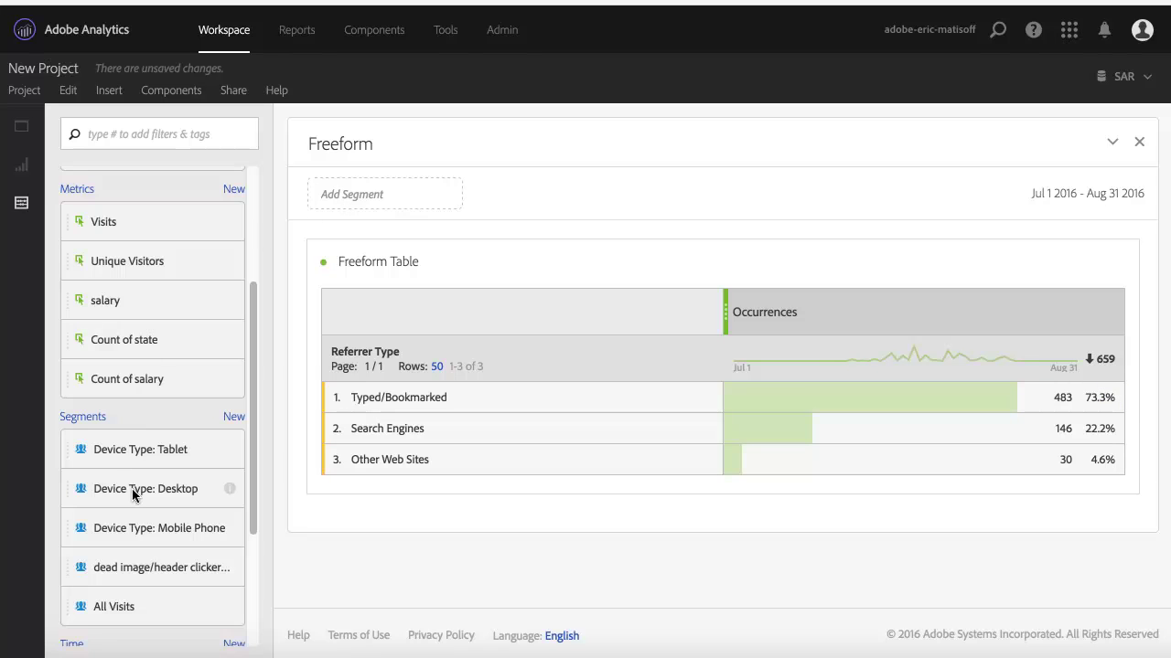
pyautogui.moveTo(132, 488); pyautogui.dragTo(542, 194)
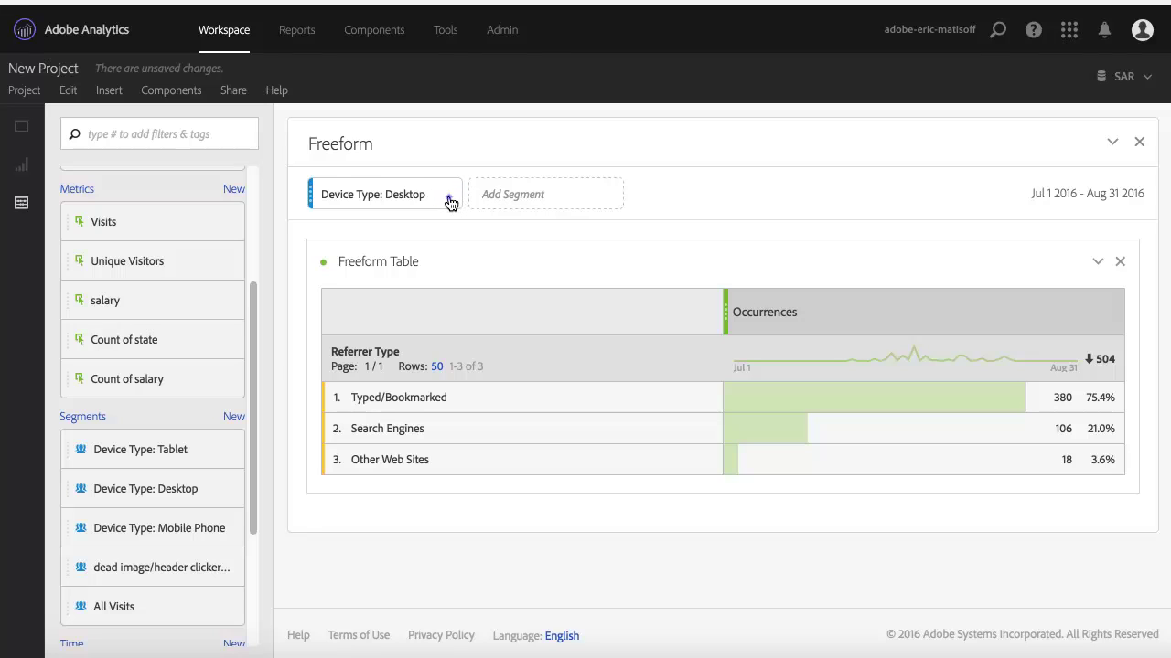
pyautogui.click(449, 200)
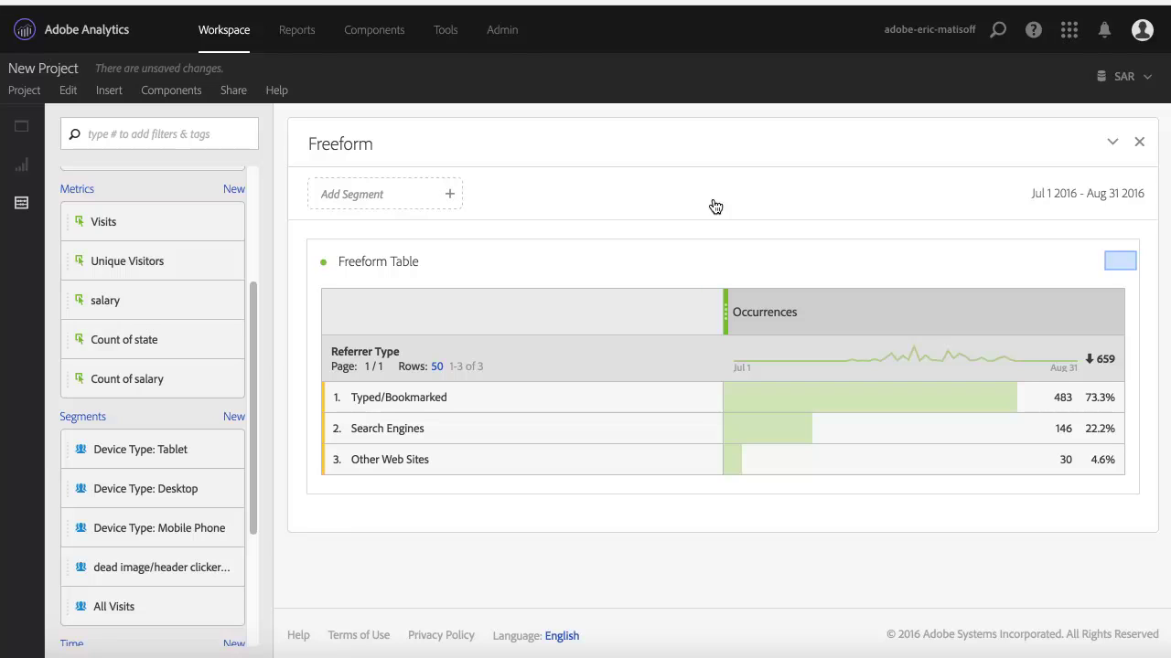
# Start a fresh freeform table with a Device Type: Desktop row showing 538 Occurrences.
pyautogui.click(1122, 264)
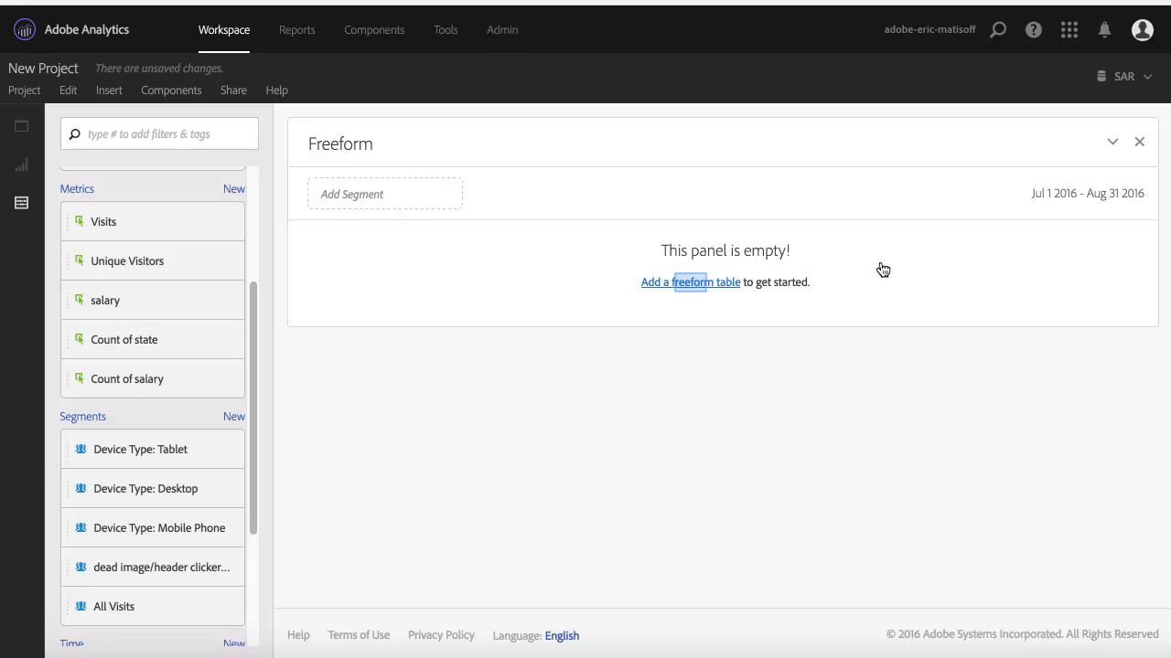
pyautogui.click(692, 282)
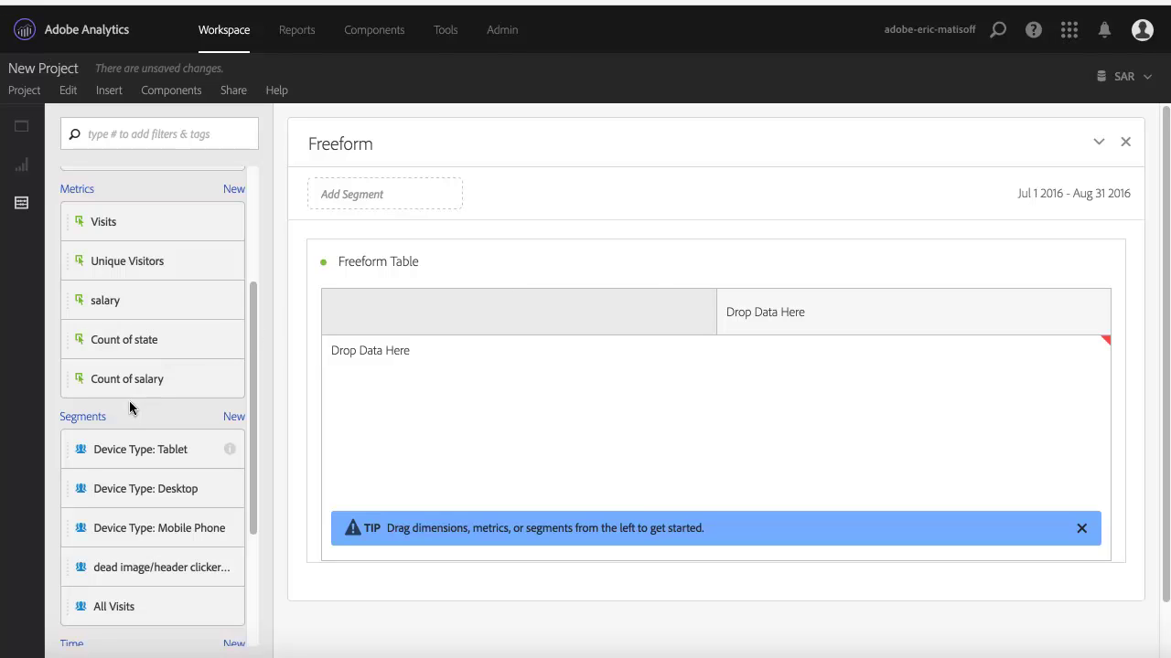
pyautogui.scroll(1, 115, 453)
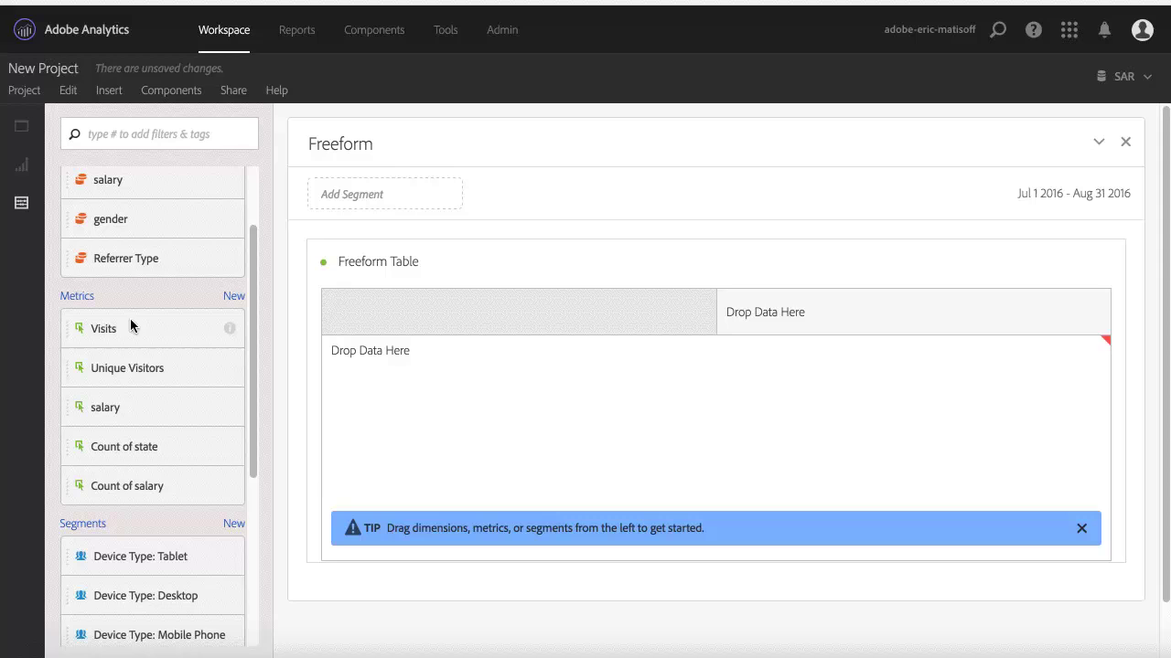
pyautogui.scroll(1, 128, 316)
pyautogui.scroll(-5, 128, 315)
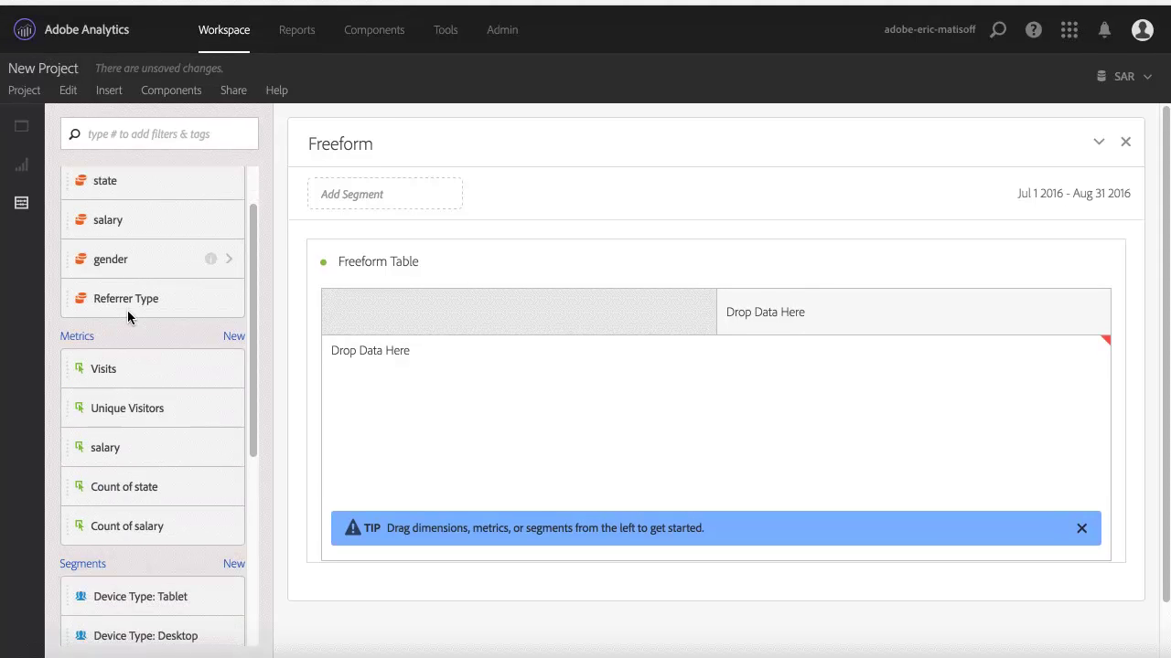
pyautogui.scroll(1, 128, 316)
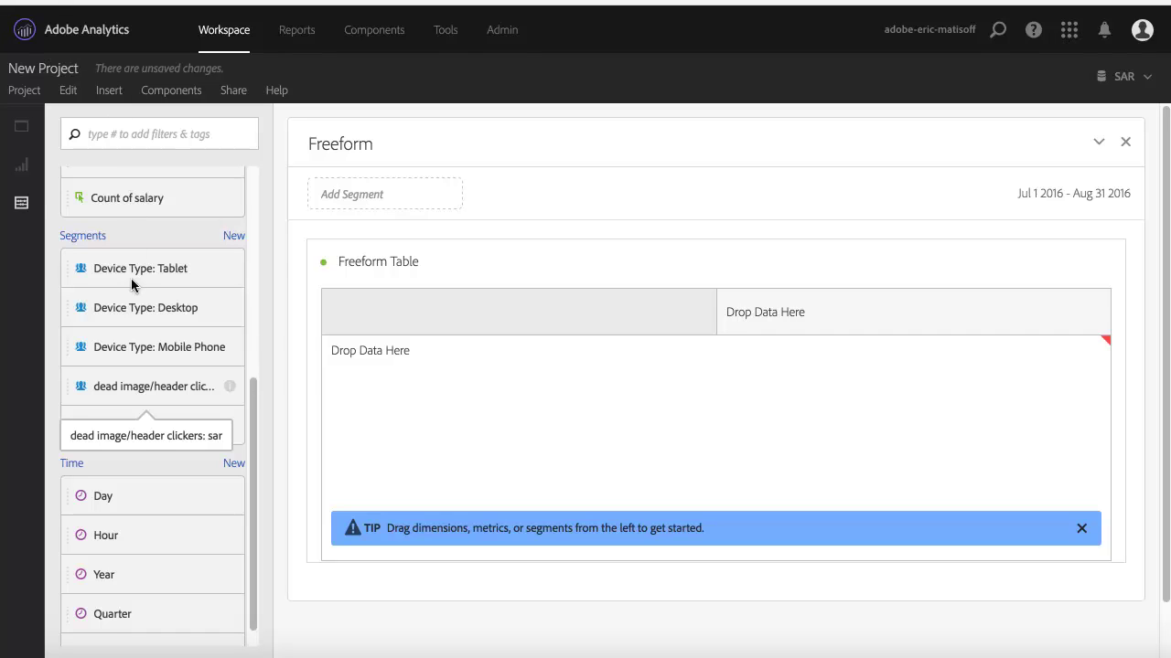
pyautogui.moveTo(133, 312); pyautogui.dragTo(469, 359)
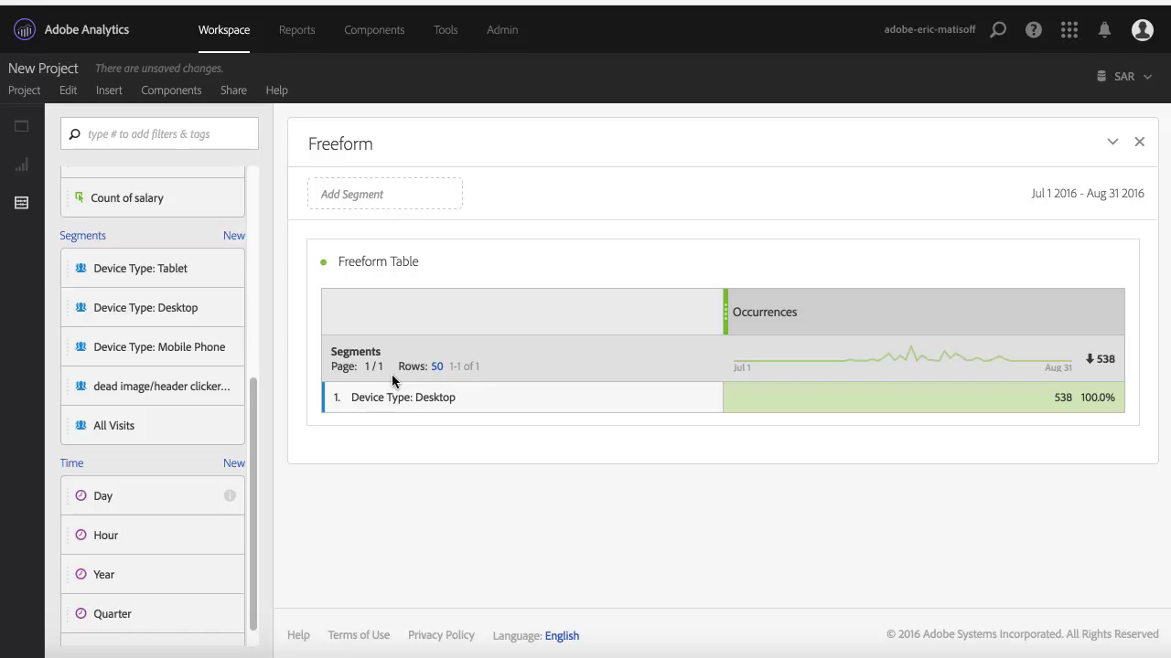
pyautogui.scroll(5, 163, 510)
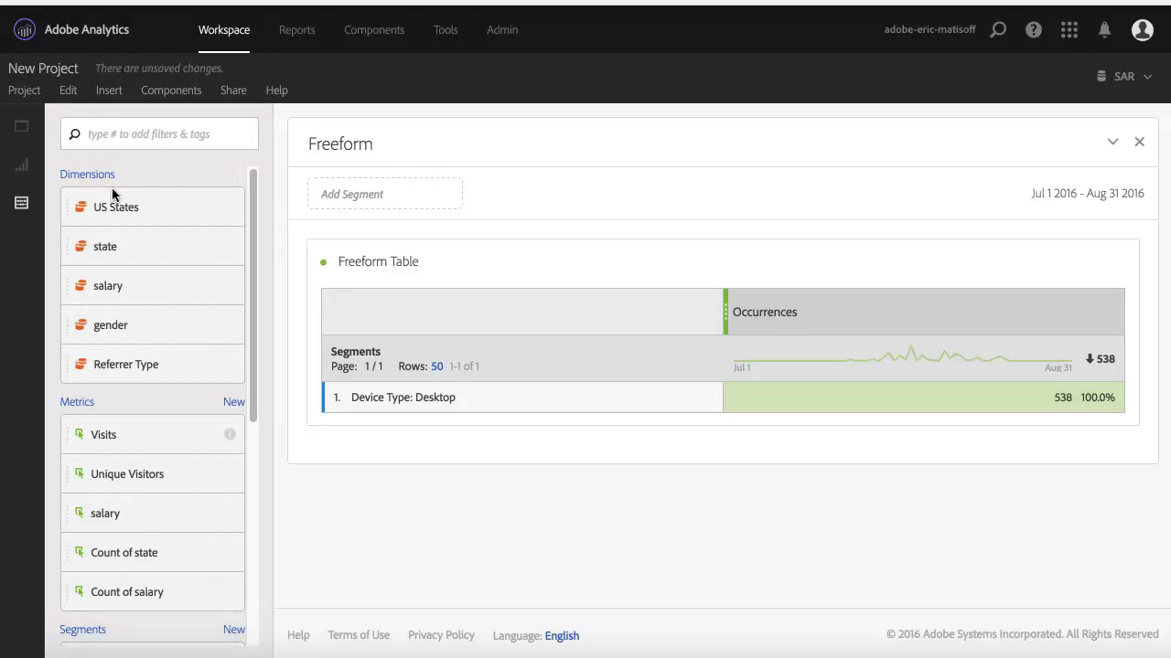
# Add Visits and Unique Visitors columns, giving Desktop 70 visitors, 102 visits, 538 occurrences.
pyautogui.moveTo(126, 430); pyautogui.dragTo(743, 315)
pyautogui.moveTo(149, 473); pyautogui.dragTo(609, 311)
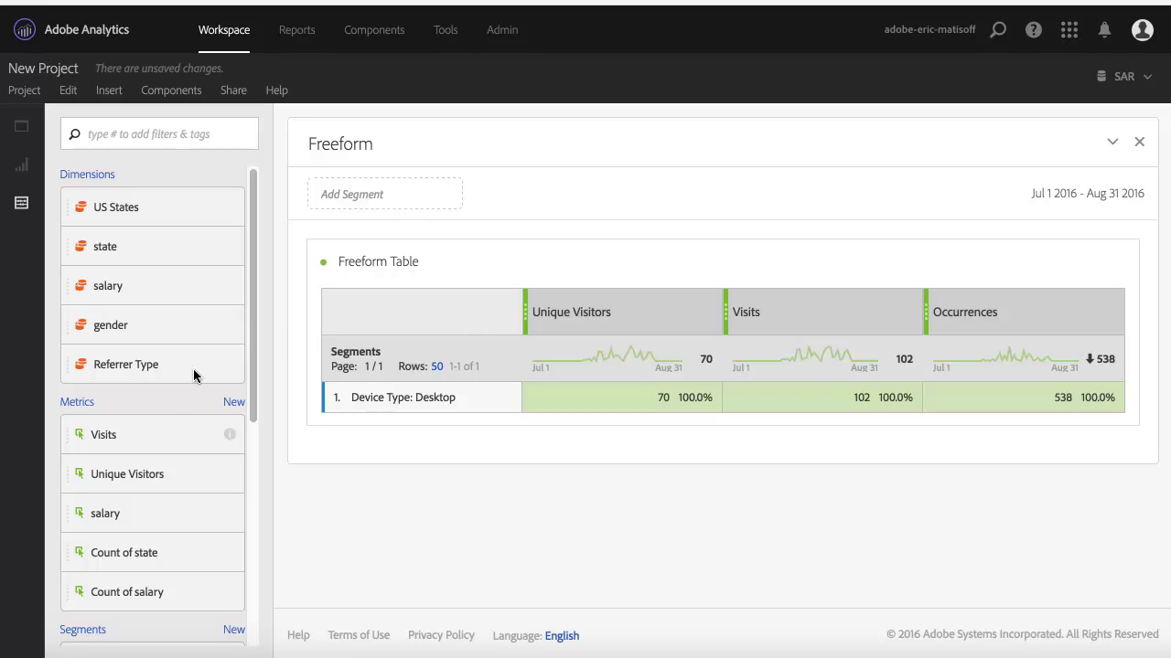
pyautogui.scroll(-4, 162, 433)
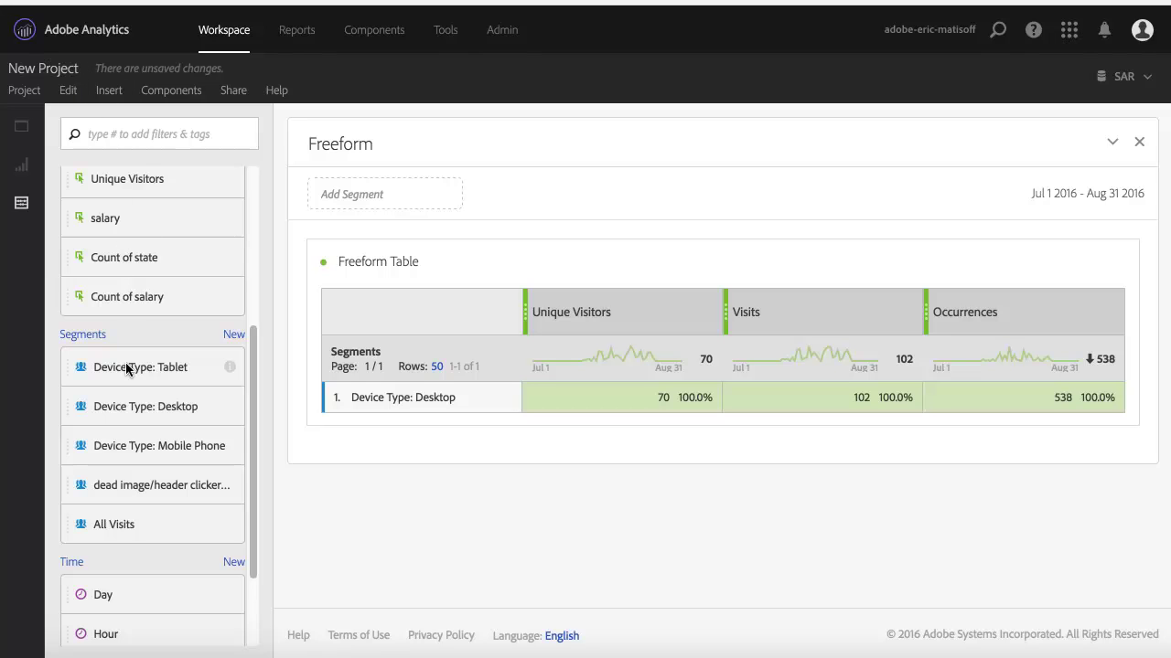
# Add a Device Type: Tablet row under Desktop, showing 5, 5 and 12.
pyautogui.moveTo(128, 369); pyautogui.dragTo(415, 359)
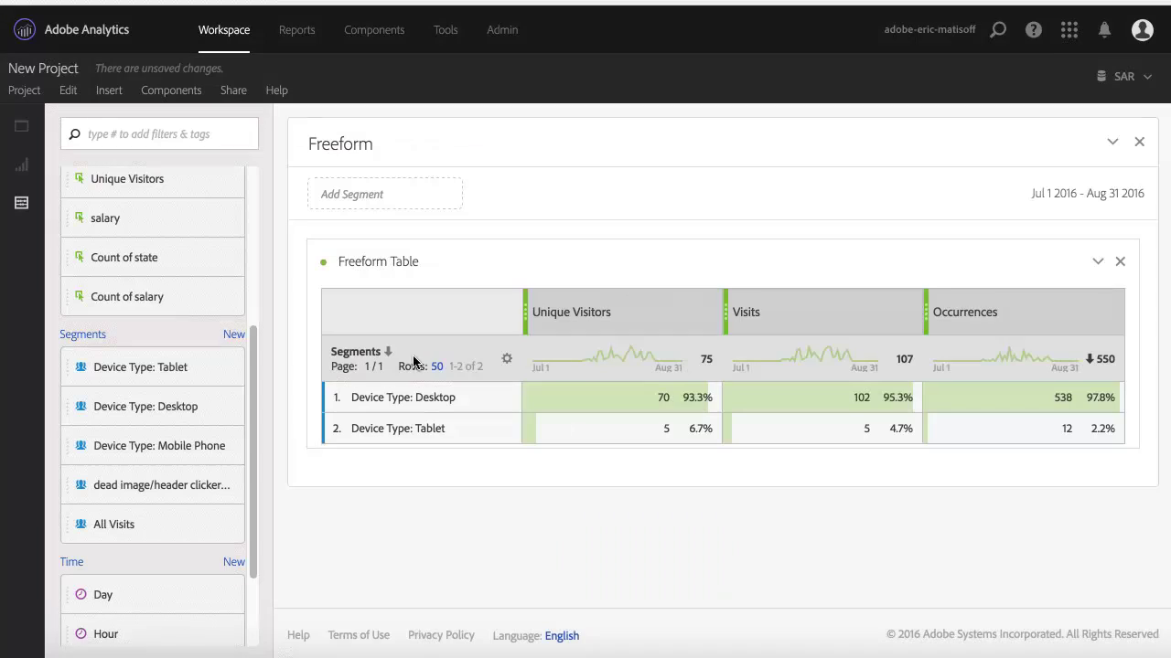
pyautogui.click(433, 433)
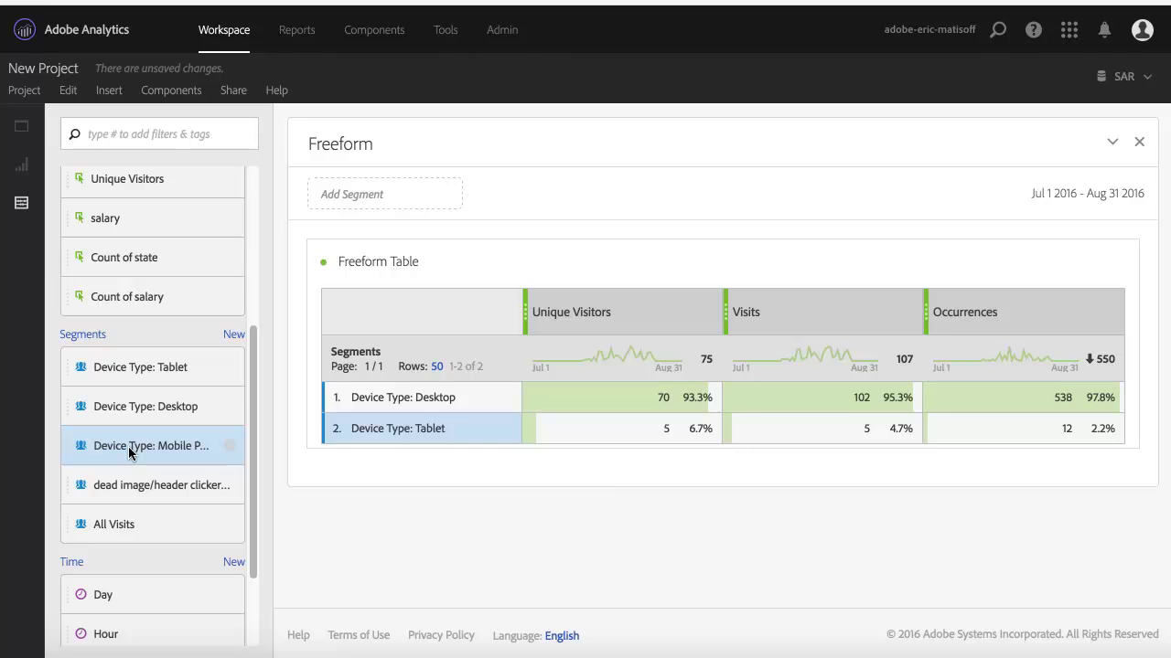
# Add a Device Type: Mobile Phone row showing 27, 34 and 148.
pyautogui.moveTo(129, 452); pyautogui.dragTo(416, 363)
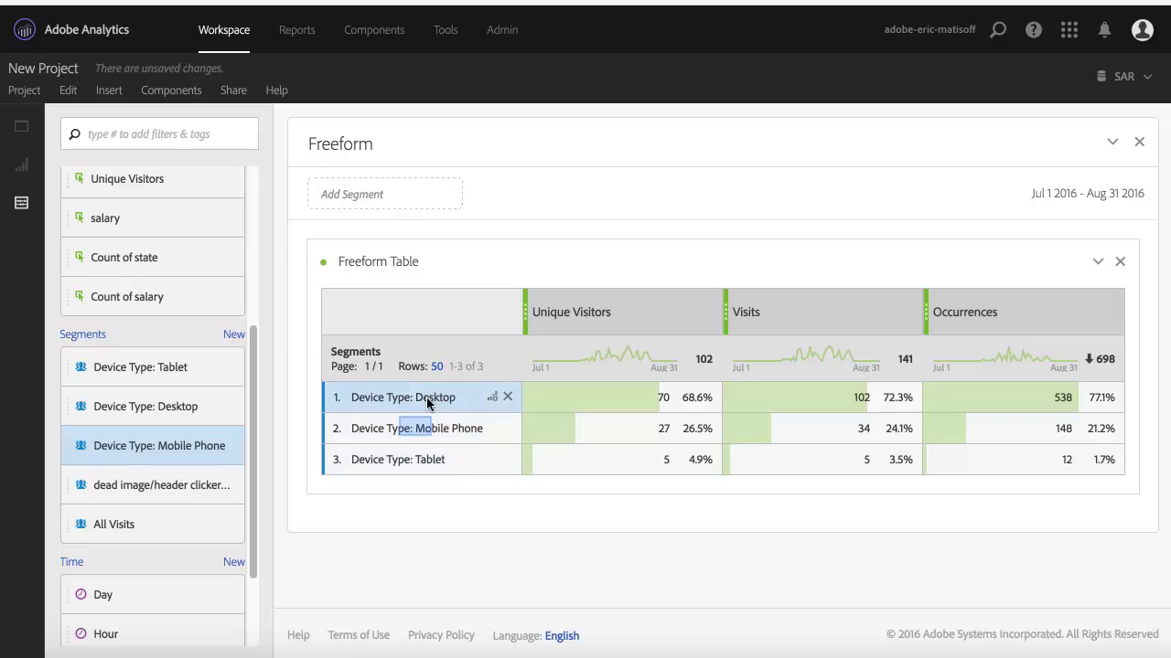
pyautogui.click(408, 459)
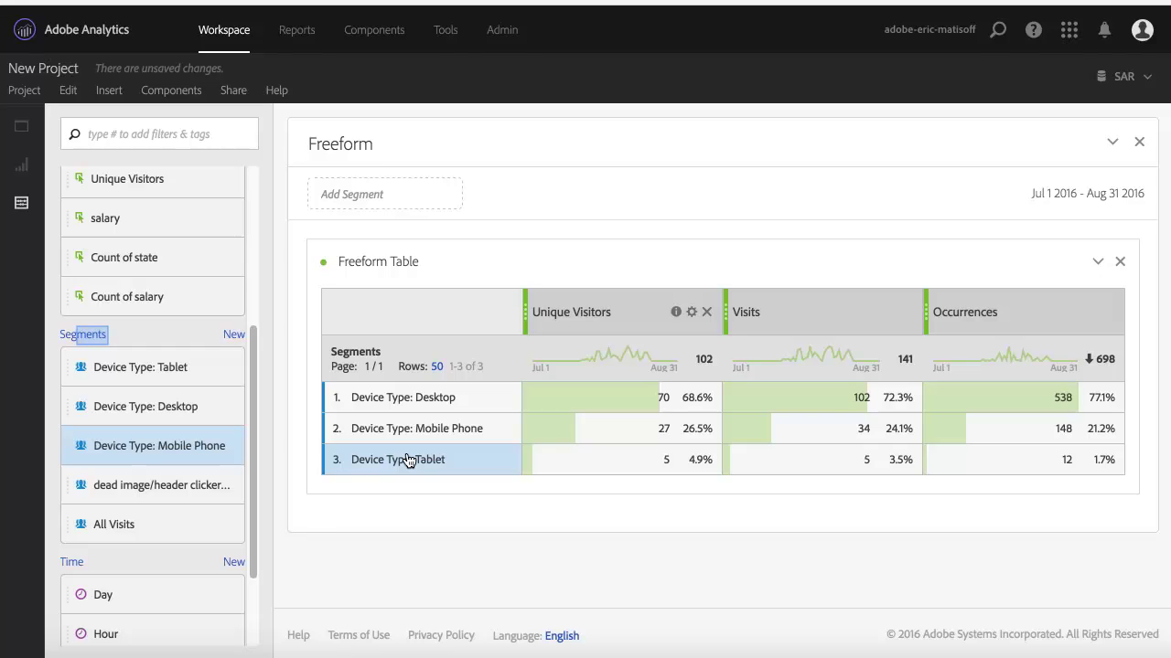
# Filter the panel to Country: United States, giving 69 visitors, 105 visits and 642 occurrences.
pyautogui.click(82, 335)
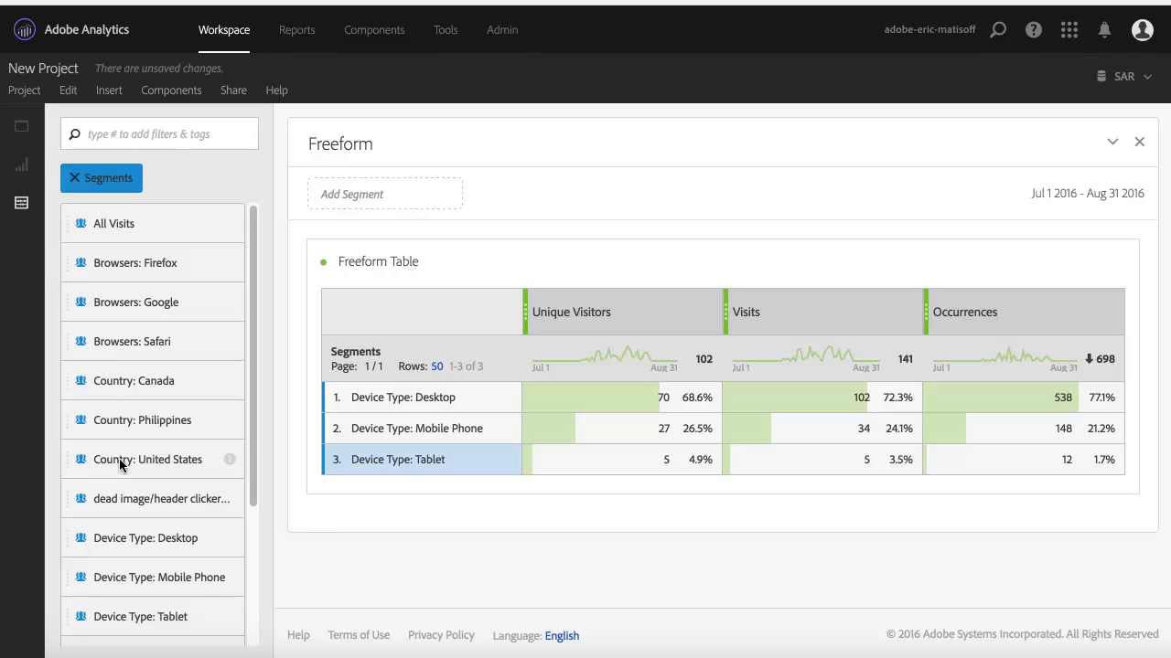
pyautogui.moveTo(119, 458); pyautogui.dragTo(506, 173)
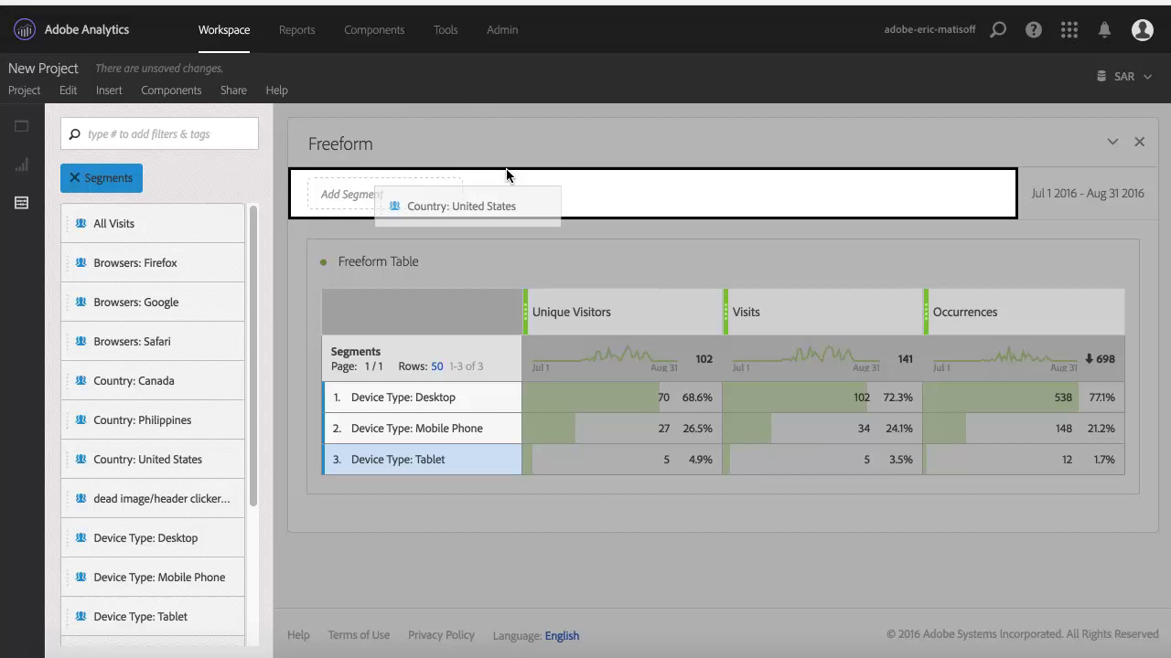
pyautogui.moveTo(506, 174); pyautogui.dragTo(507, 174)
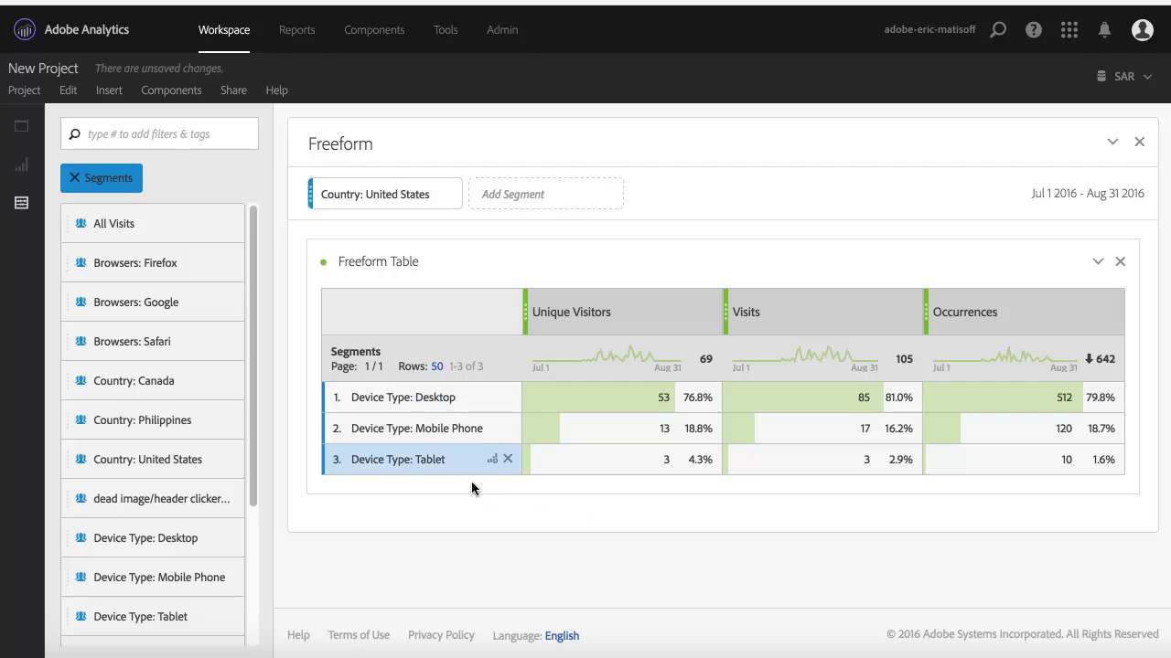
pyautogui.click(430, 399)
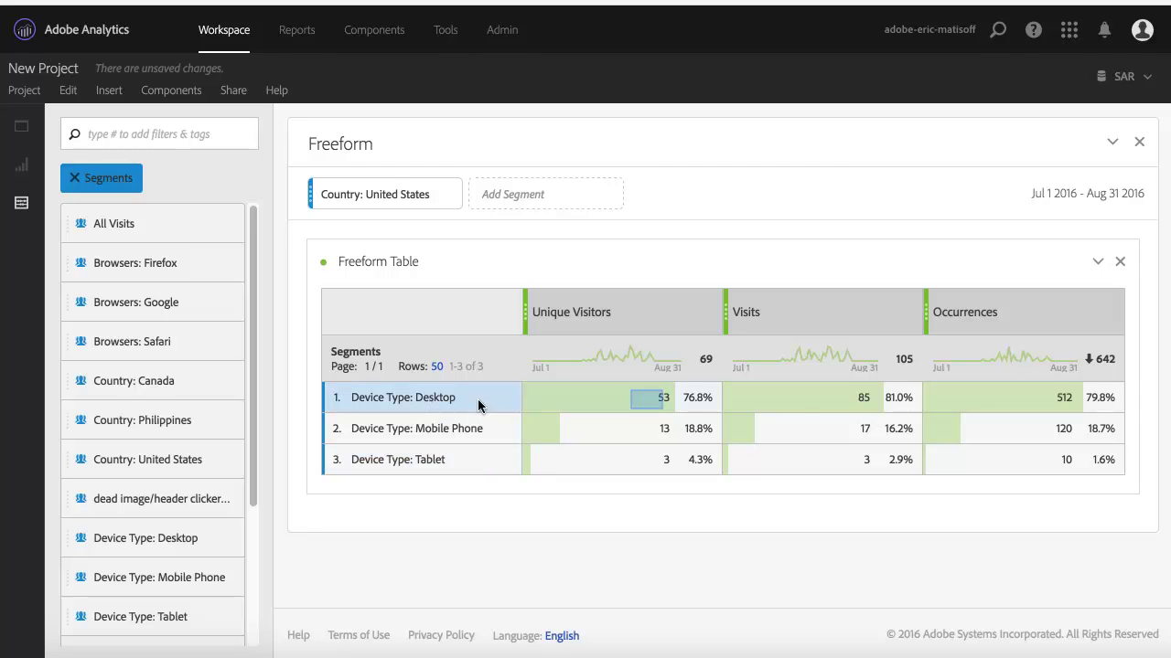
pyautogui.rightClick(631, 400)
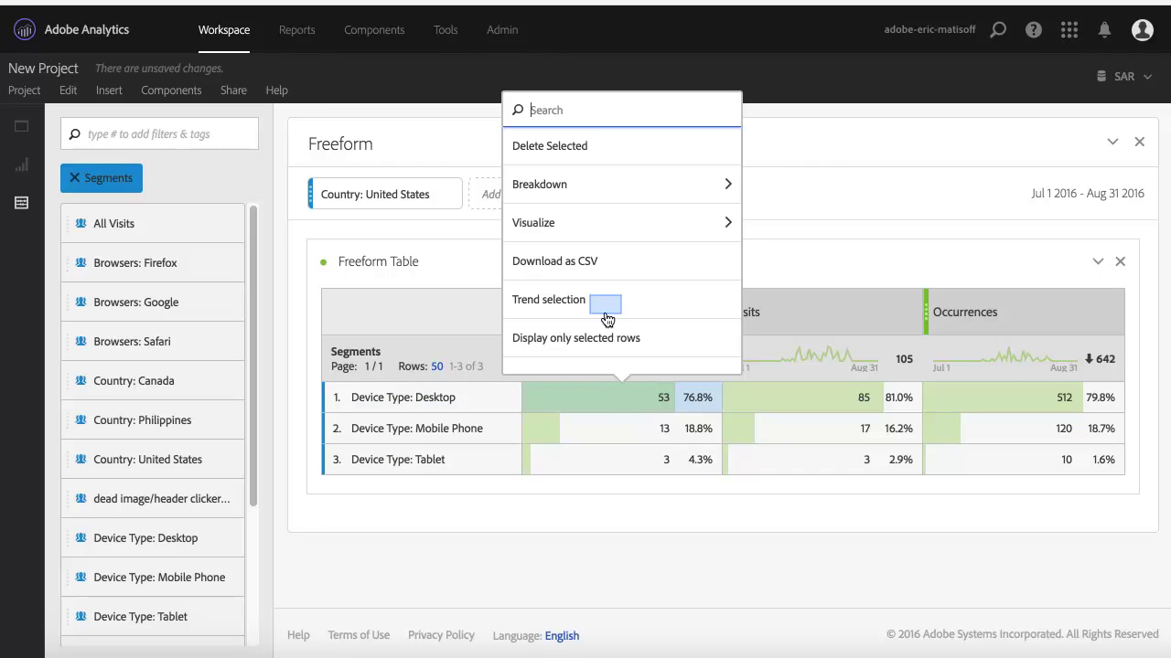
pyautogui.click(606, 308)
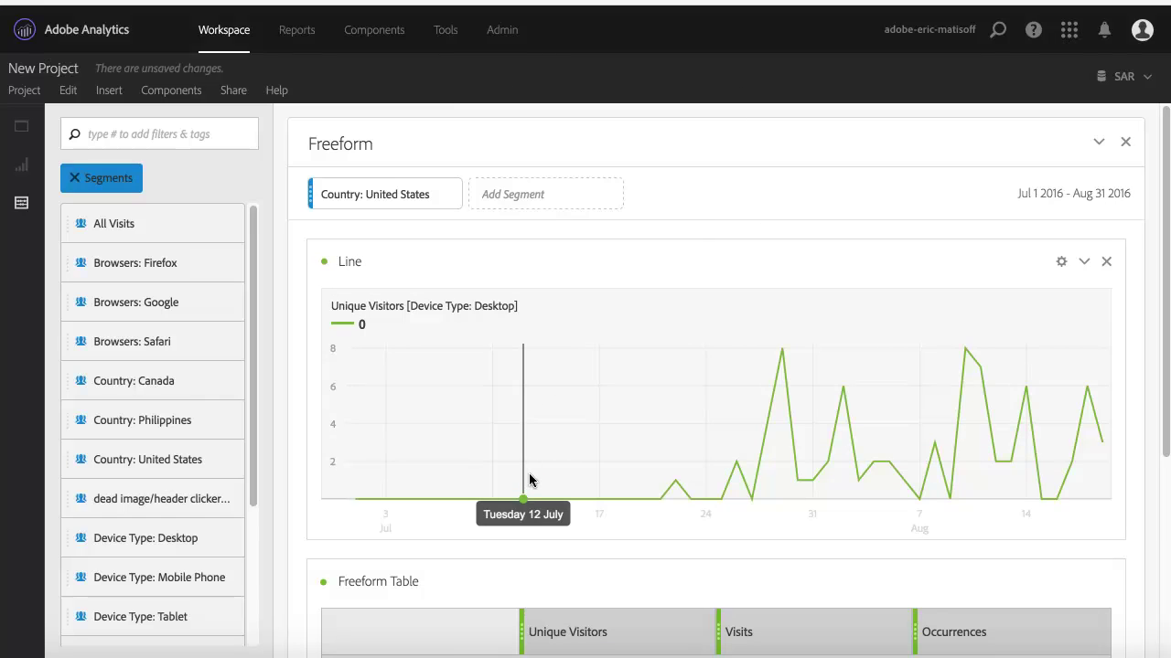
pyautogui.scroll(-3, 529, 480)
pyautogui.click(620, 608)
pyautogui.scroll(-1, 626, 621)
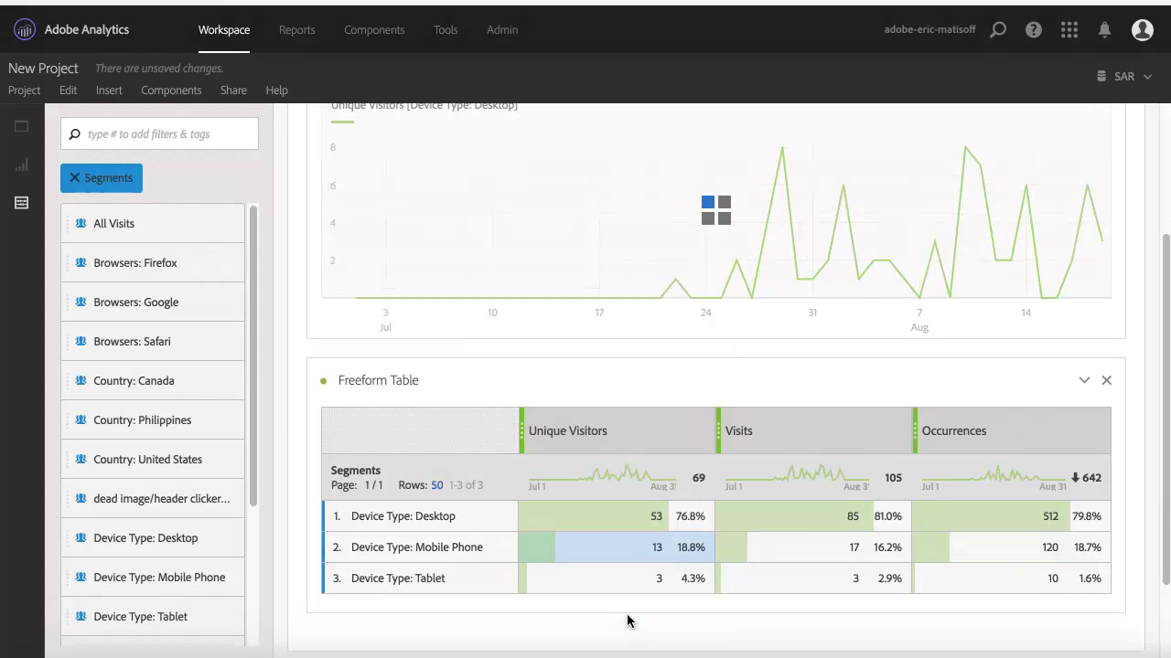
pyautogui.click(662, 585)
pyautogui.click(833, 524)
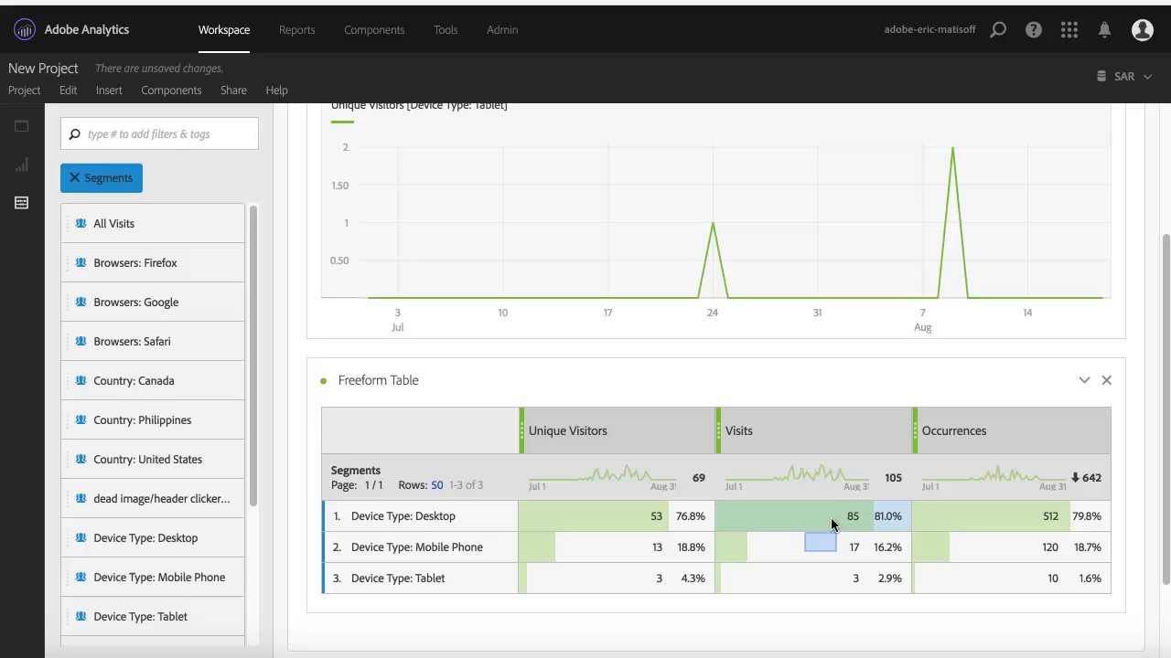
pyautogui.click(820, 547)
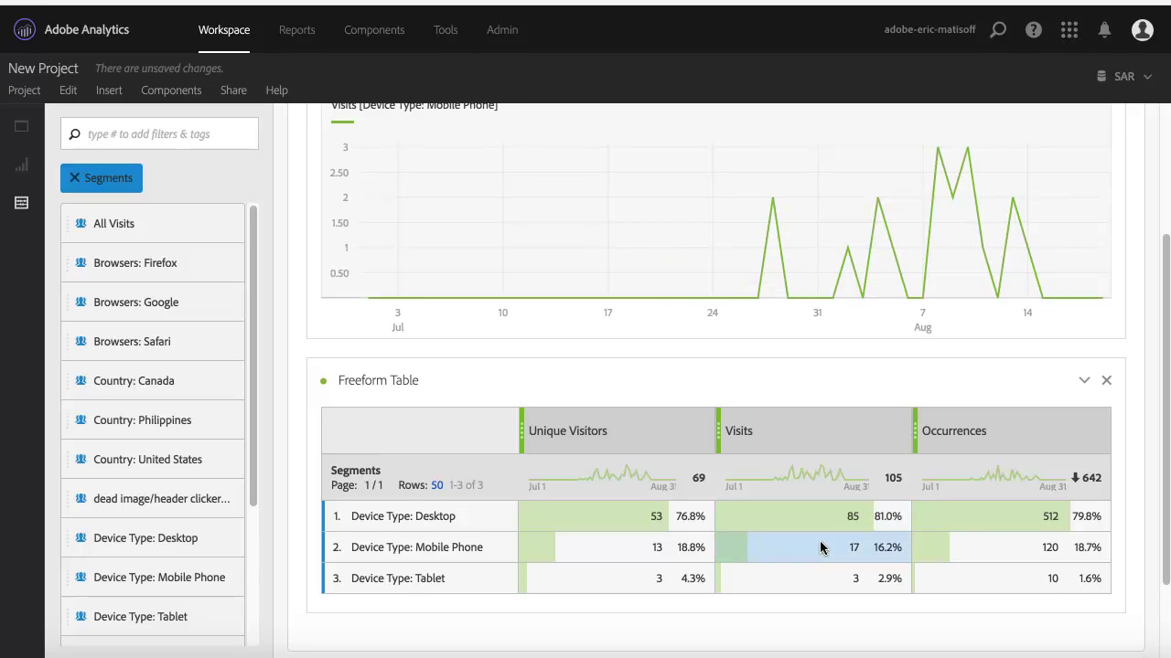
pyautogui.scroll(3, 820, 544)
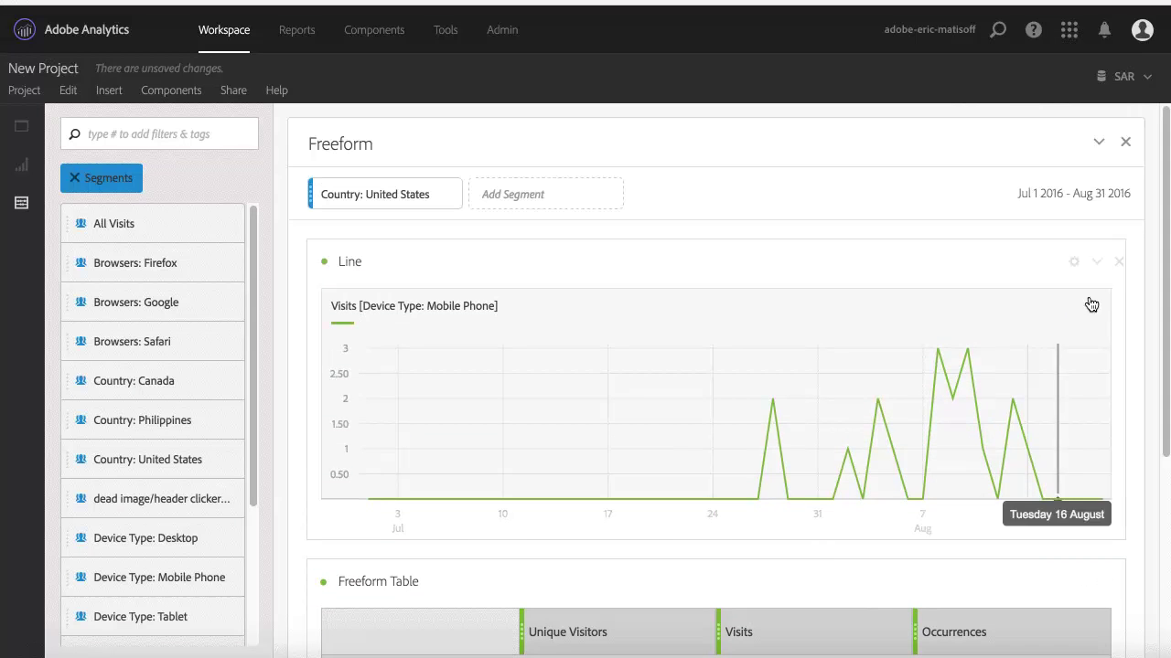
pyautogui.click(1106, 262)
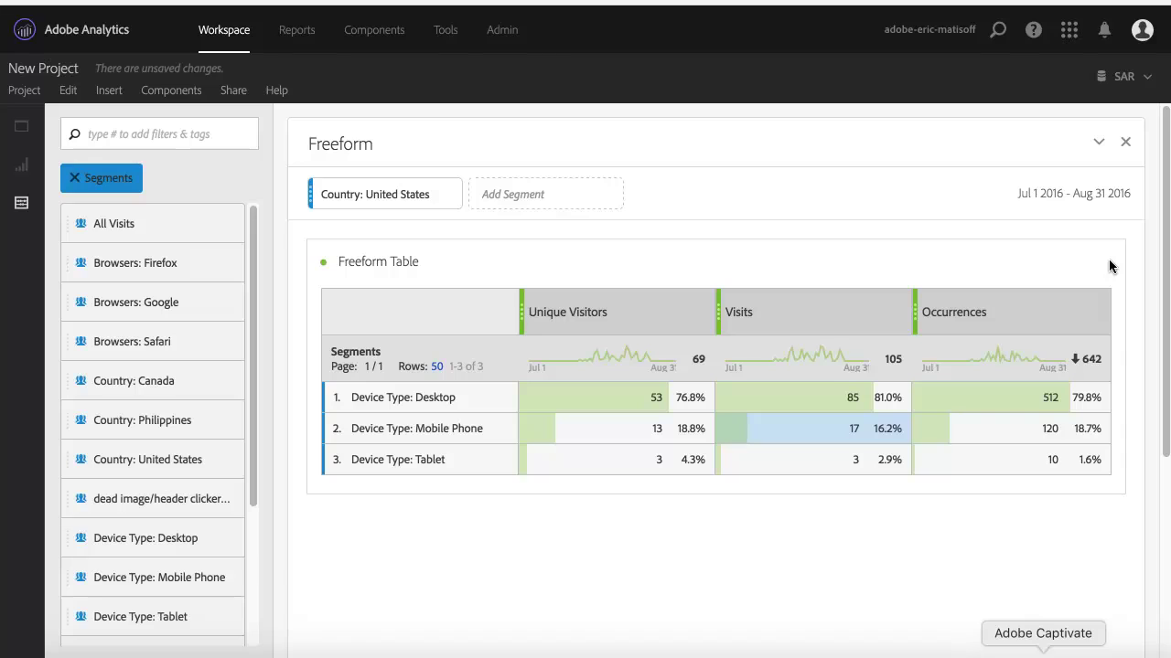